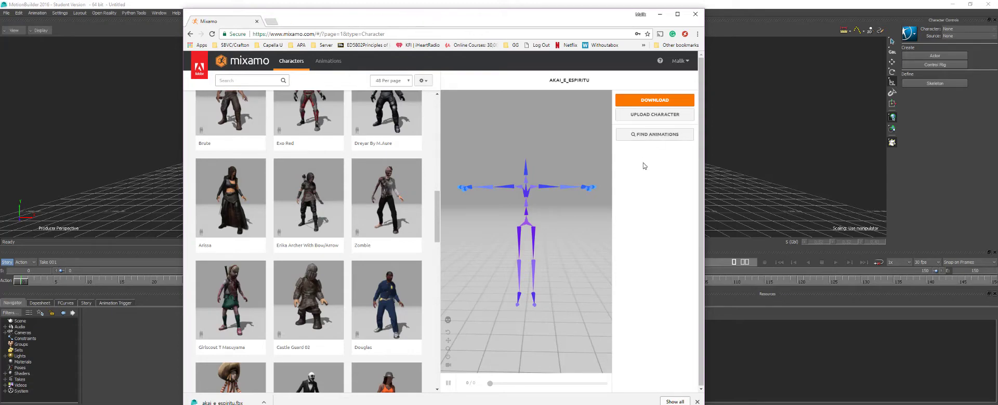
pyautogui.scroll(2, 519, 164)
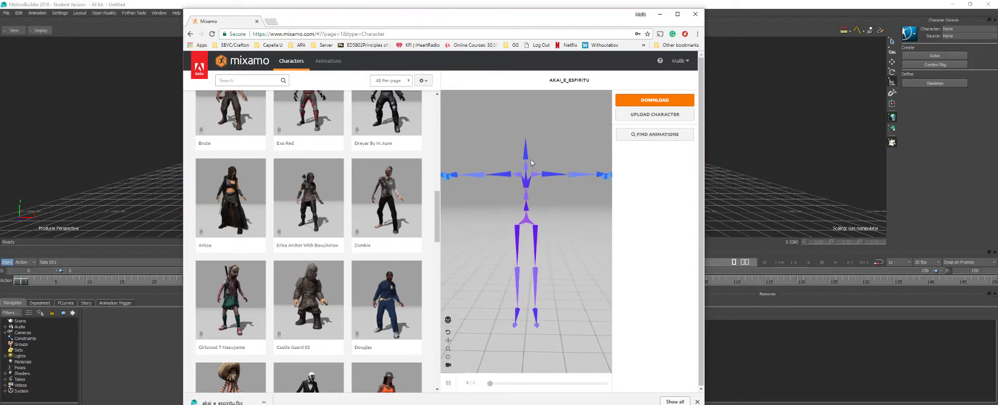
pyautogui.moveTo(519, 164); pyautogui.dragTo(596, 117)
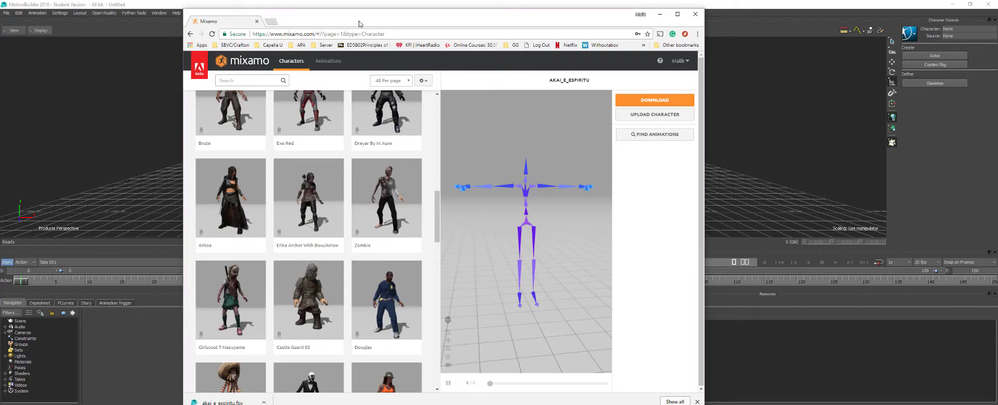
# - Move the Mixamo browser aside and open akai_e_espiritu.fbx in MotionBuilder, importing both takes, Take 001 and mixamo.com
pyautogui.moveTo(359, 22); pyautogui.dragTo(997, 26)
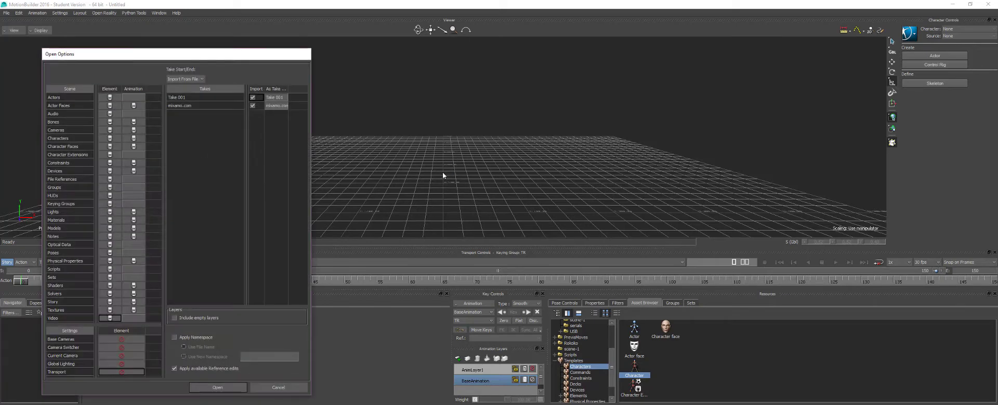
pyautogui.moveTo(162, 54); pyautogui.dragTo(230, 34)
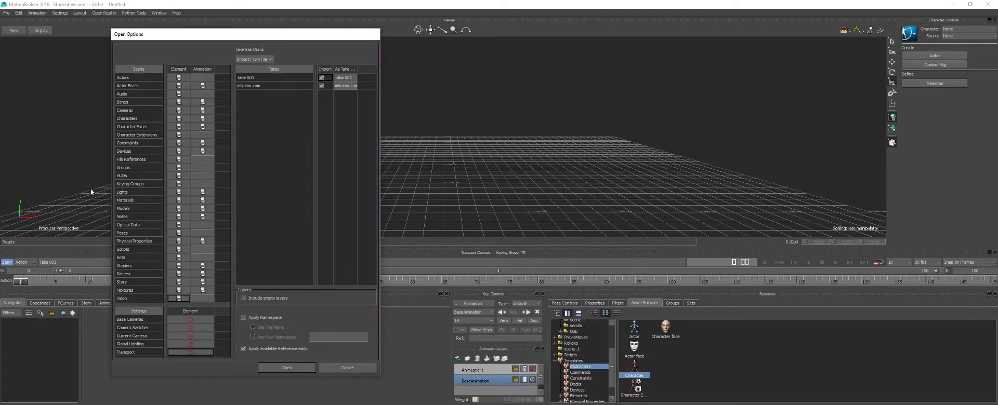
pyautogui.click(286, 368)
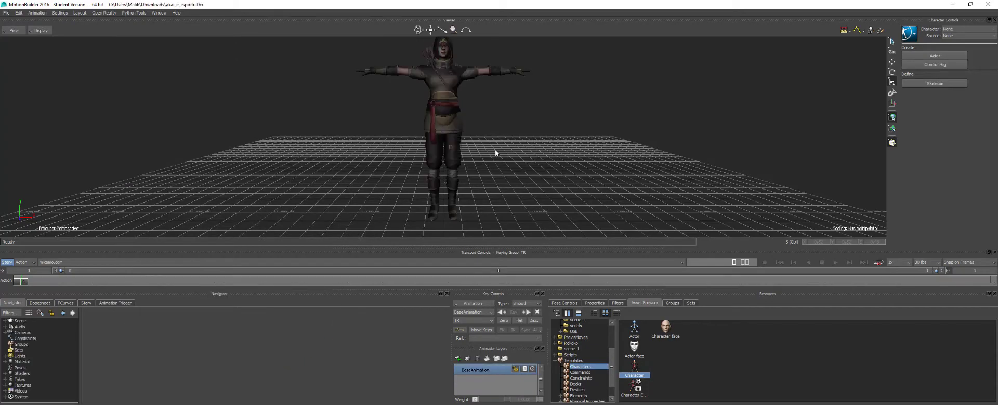
pyautogui.keyDown('ctrl'); pyautogui.keyDown('shift'); pyautogui.moveTo(520, 133); pyautogui.dragTo(475, 158); pyautogui.keyUp('shift'); pyautogui.keyUp('ctrl')
pyautogui.scroll(-5, 482, 134)
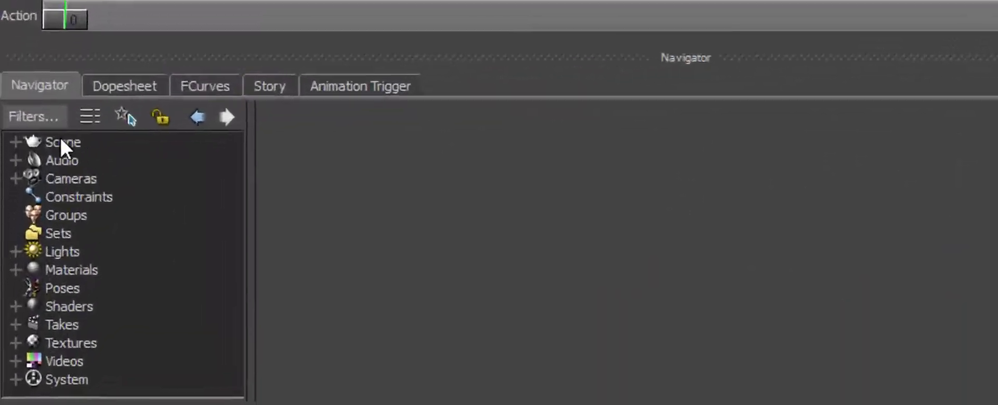
# - Apply the Character template to the Hips node in the scene and characterize it as a biped
pyautogui.click(12, 321)
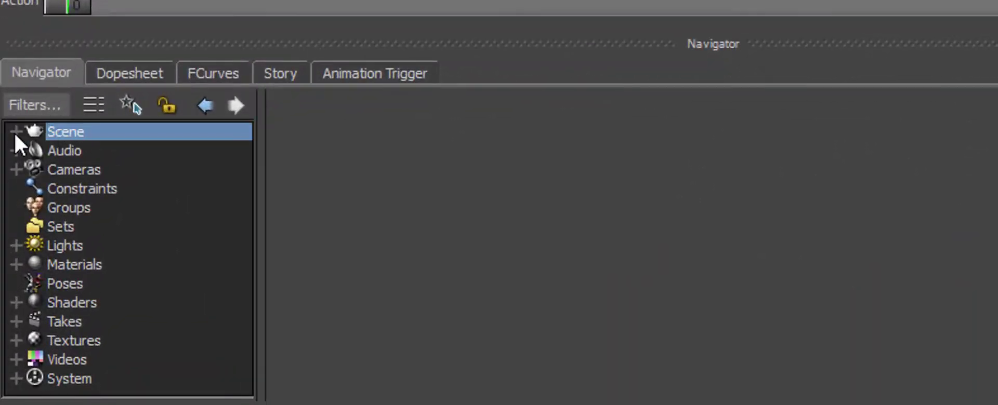
pyautogui.click(4, 320)
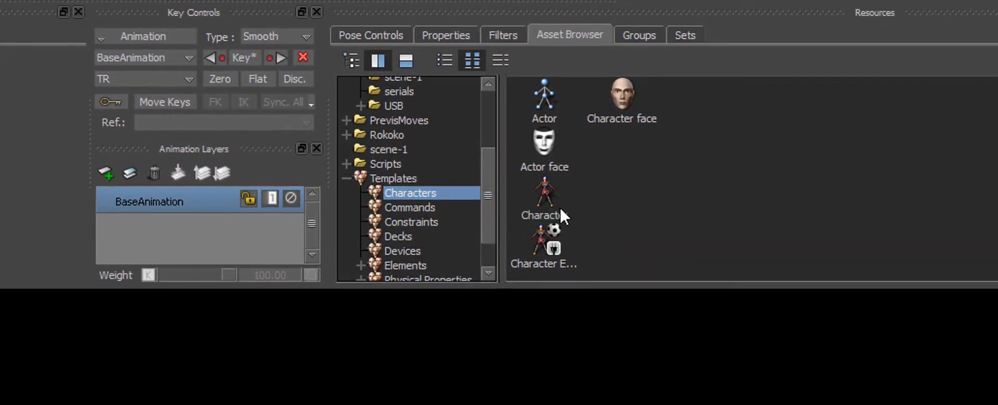
pyautogui.moveTo(541, 194); pyautogui.dragTo(0, 116)
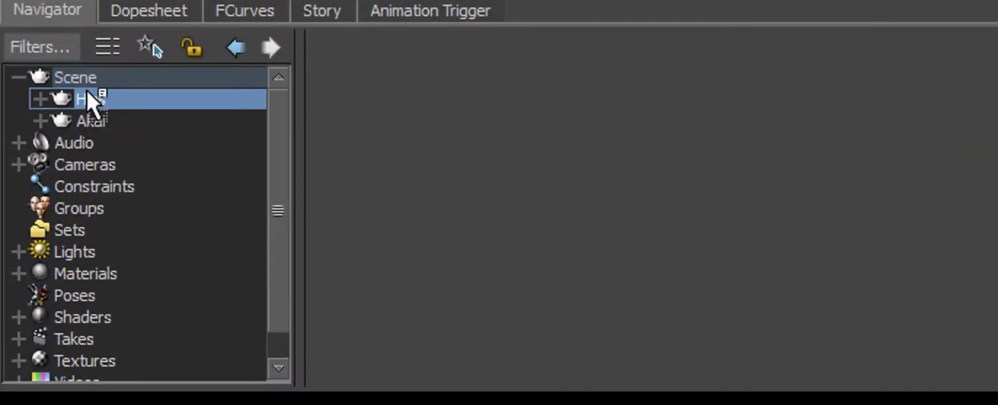
pyautogui.moveTo(87, 93); pyautogui.dragTo(86, 102)
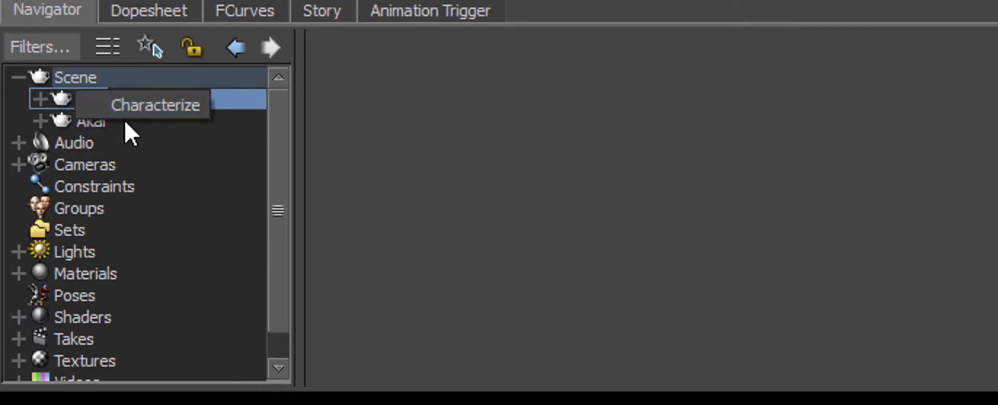
pyautogui.click(151, 106)
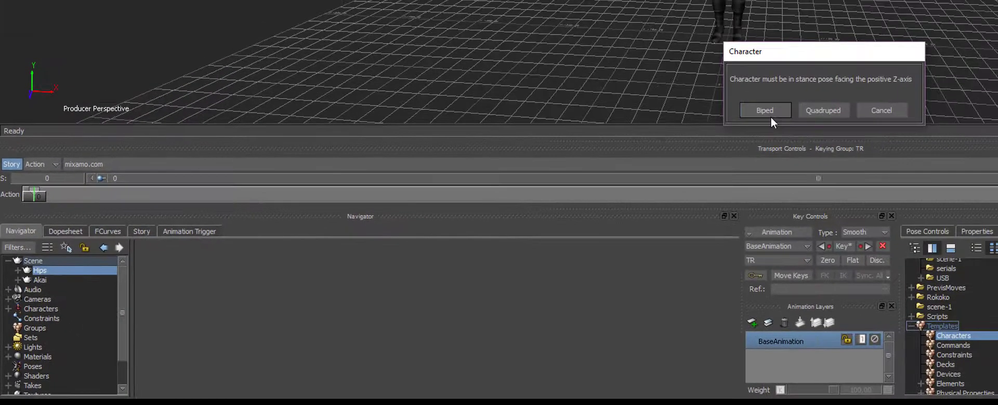
pyautogui.click(760, 110)
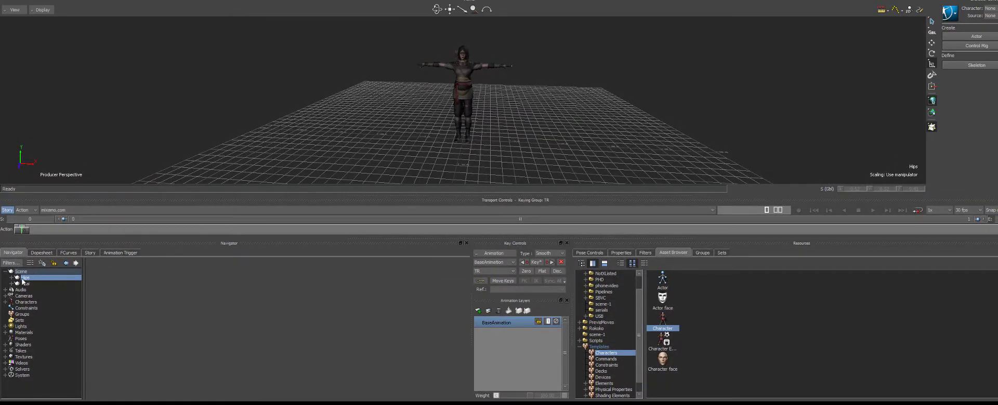
# - Rename the new character listed under Characters to Warrior
pyautogui.click(13, 278)
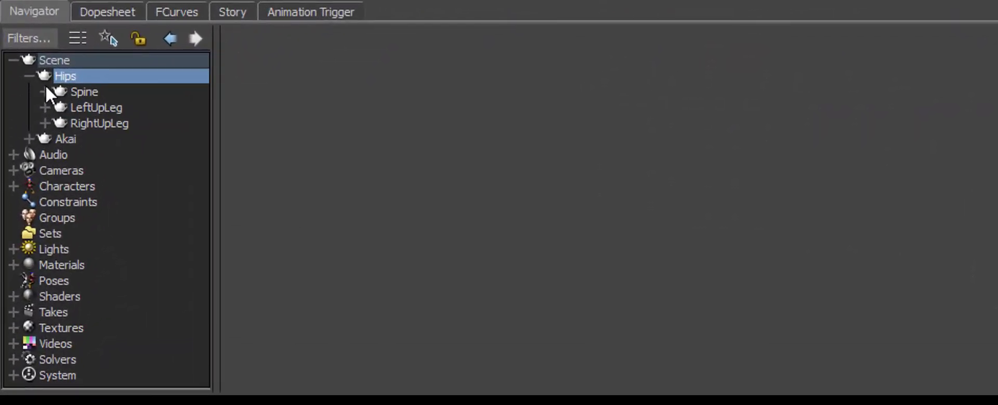
pyautogui.click(35, 75)
pyautogui.click(47, 154)
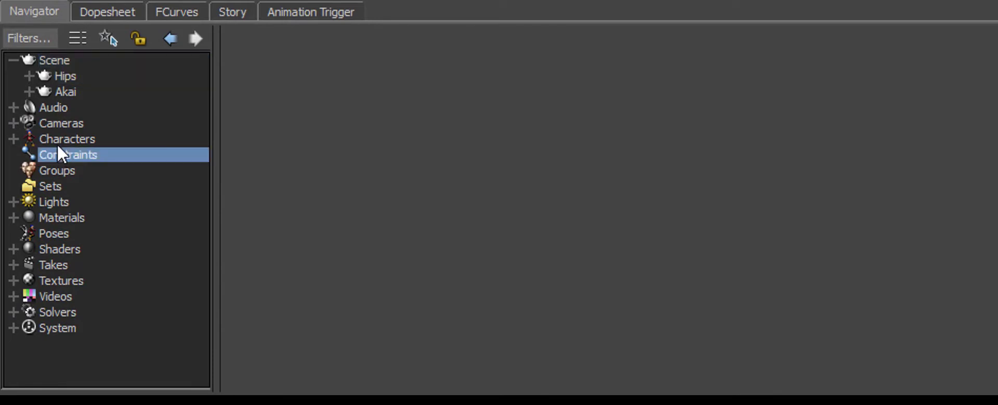
pyautogui.click(31, 139)
pyautogui.click(17, 138)
pyautogui.click(67, 155)
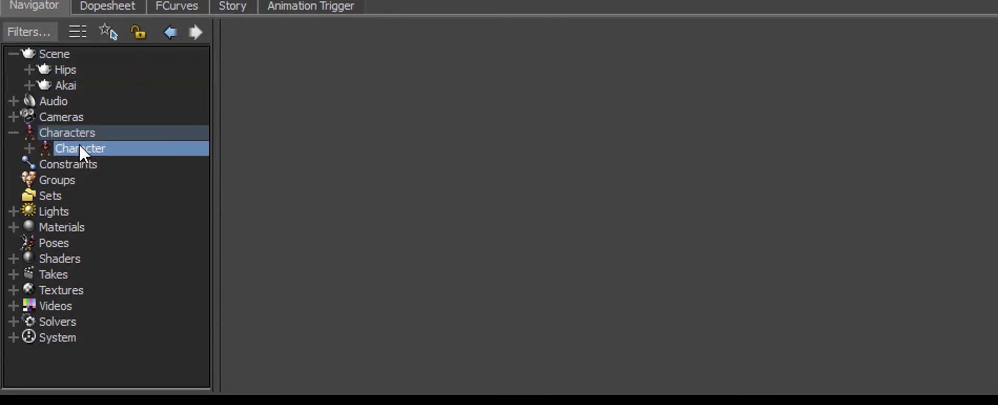
pyautogui.rightClick(79, 151)
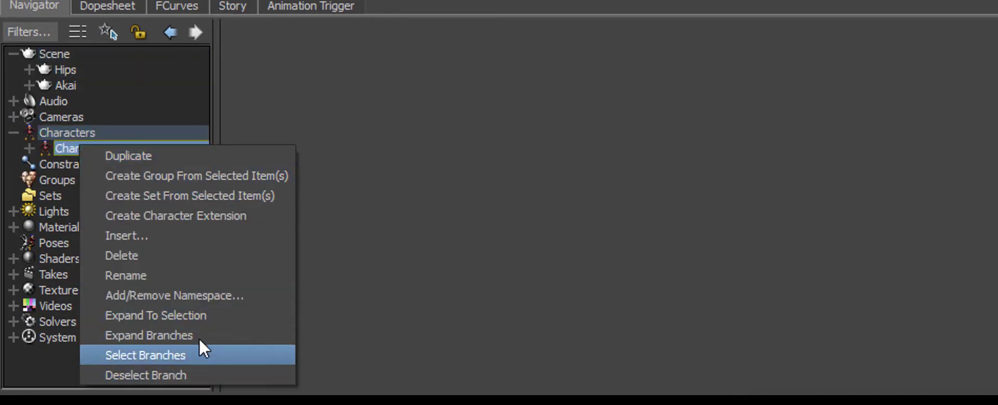
pyautogui.click(195, 276)
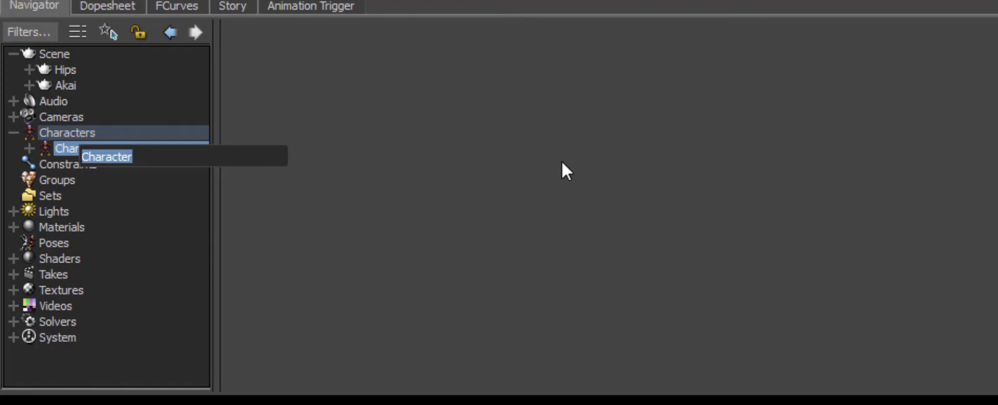
pyautogui.write('Warri')
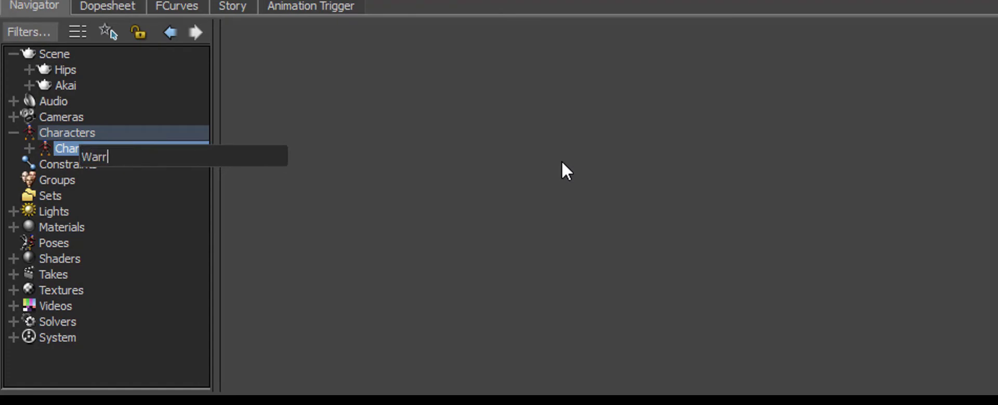
pyautogui.write('or')
pyautogui.press('Return')
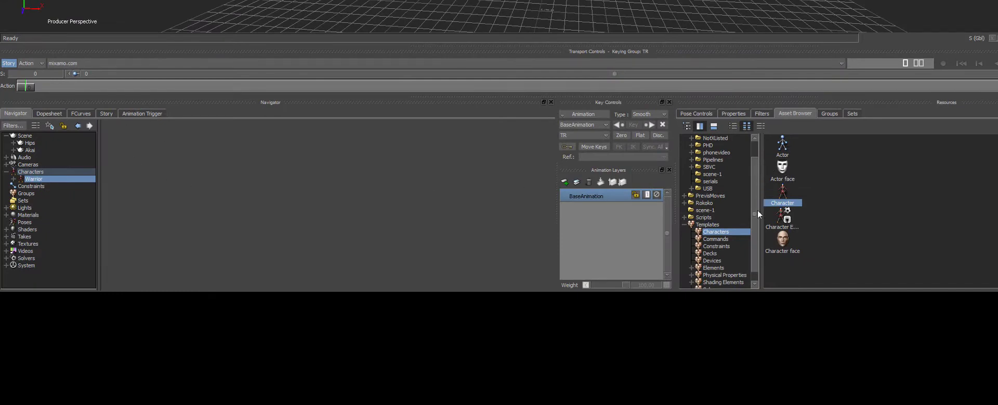
pyautogui.moveTo(753, 193); pyautogui.dragTo(746, 152)
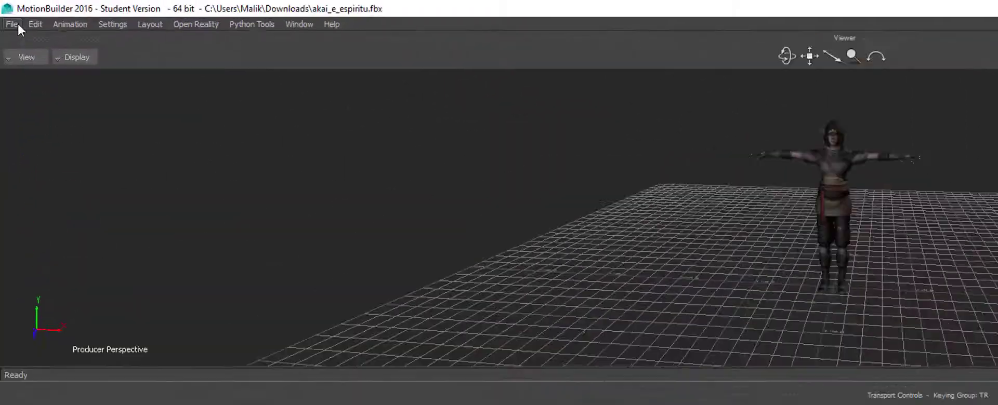
pyautogui.click(18, 25)
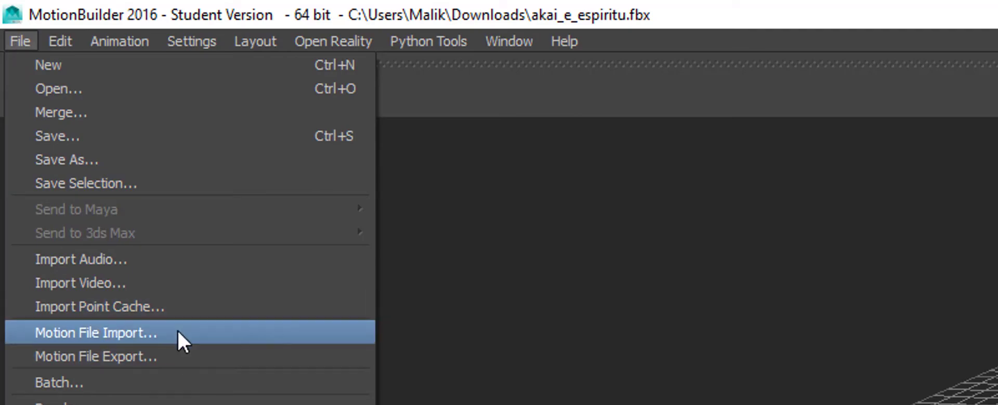
pyautogui.click(182, 336)
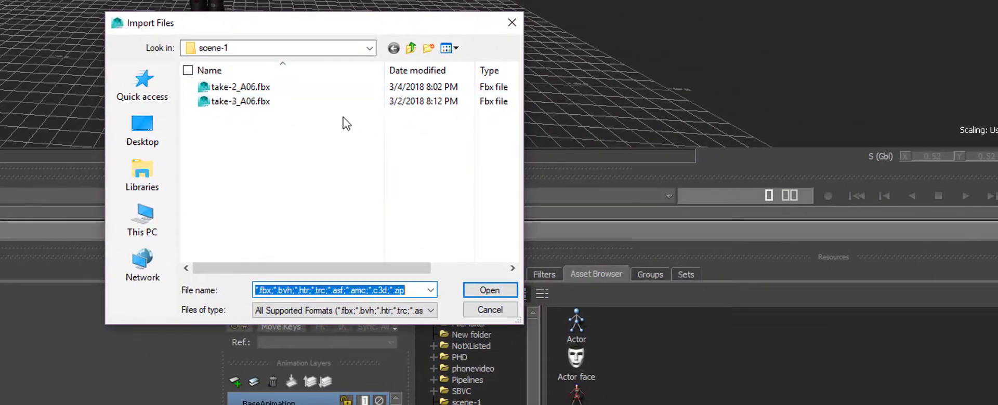
pyautogui.click(410, 48)
pyautogui.doubleClick(460, 112)
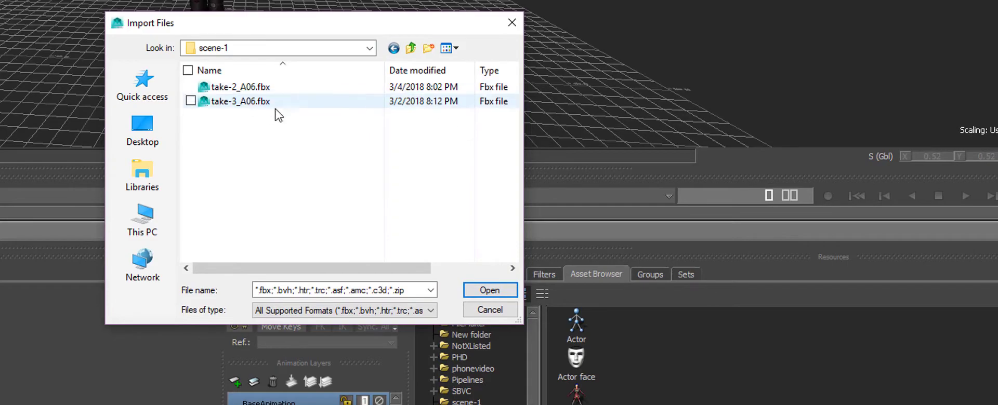
pyautogui.click(235, 99)
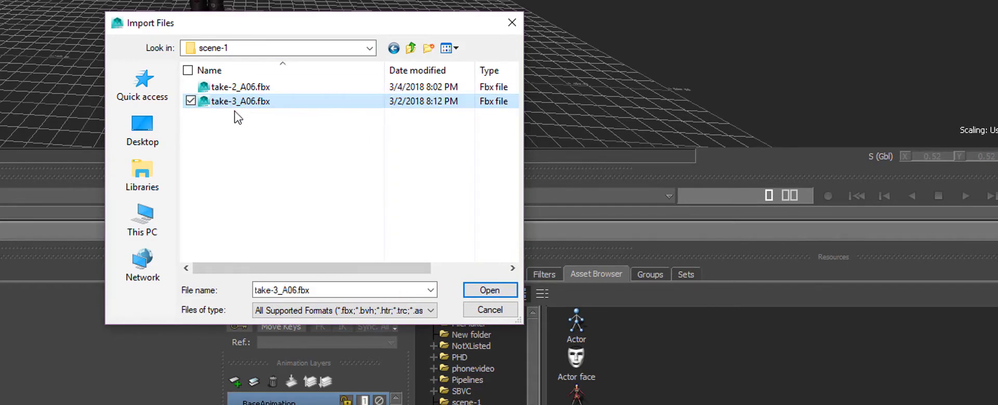
pyautogui.click(489, 310)
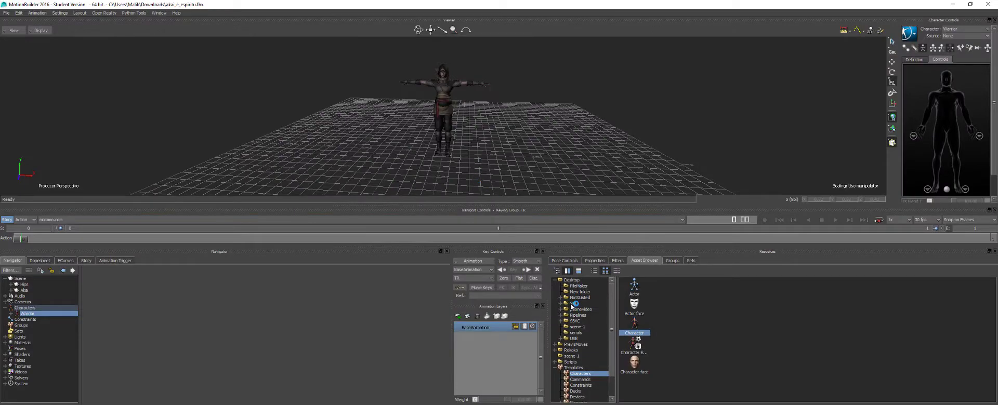
pyautogui.click(554, 280)
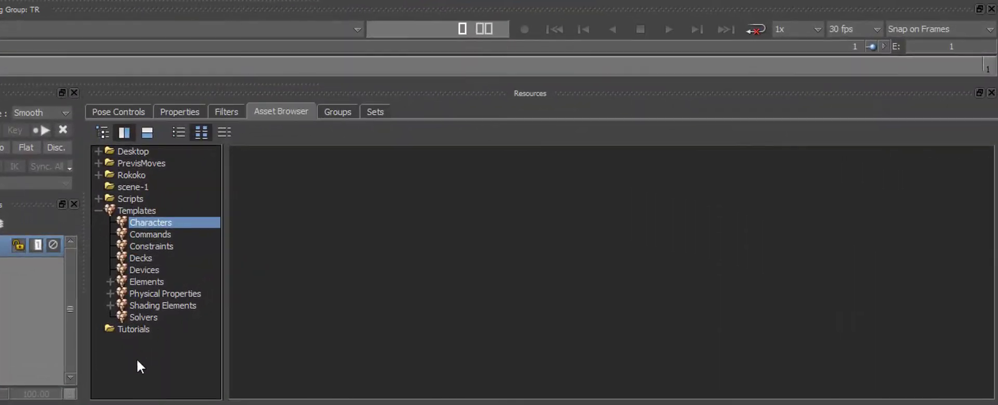
pyautogui.rightClick(121, 354)
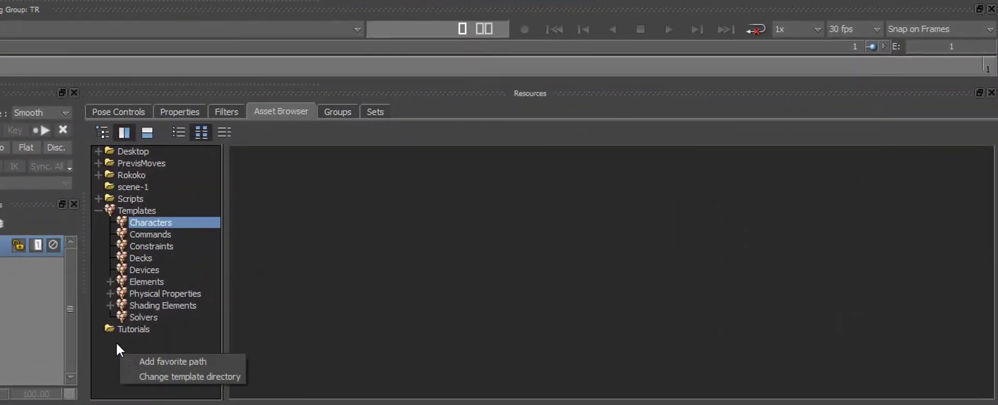
pyautogui.click(171, 360)
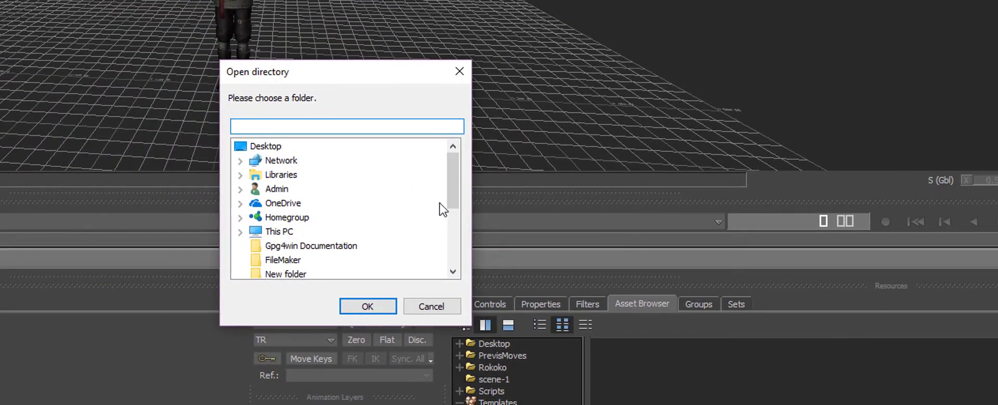
pyautogui.moveTo(454, 188); pyautogui.dragTo(461, 265)
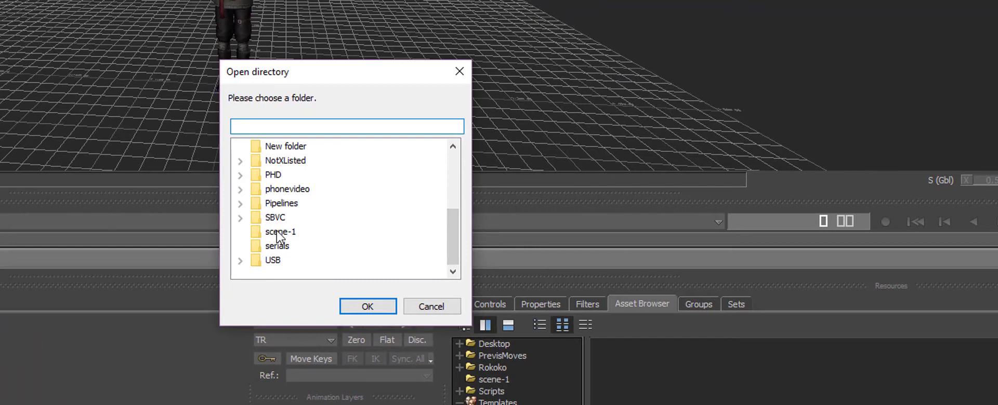
pyautogui.click(277, 231)
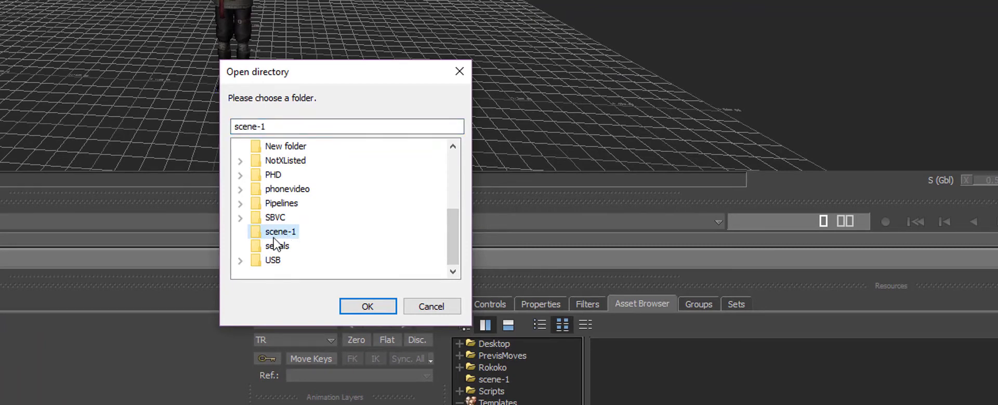
pyautogui.click(439, 312)
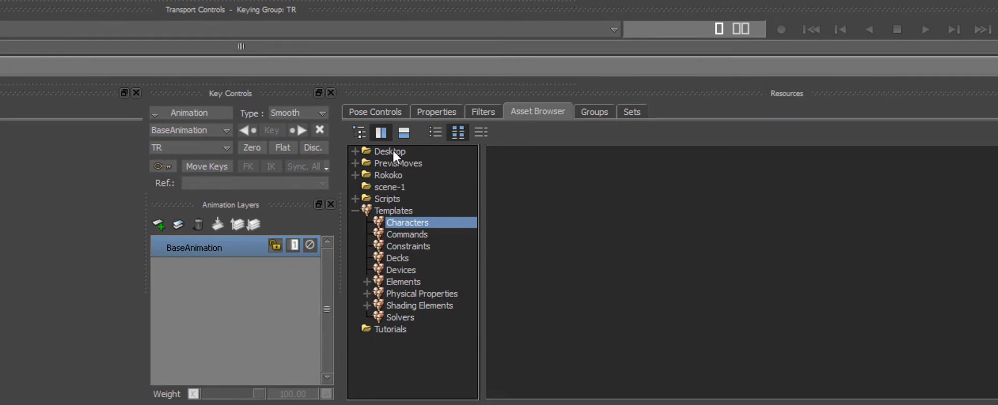
# - Merge the take-3_A06 FBX from the scene-1 folder into the current scene with all its takes
pyautogui.click(395, 196)
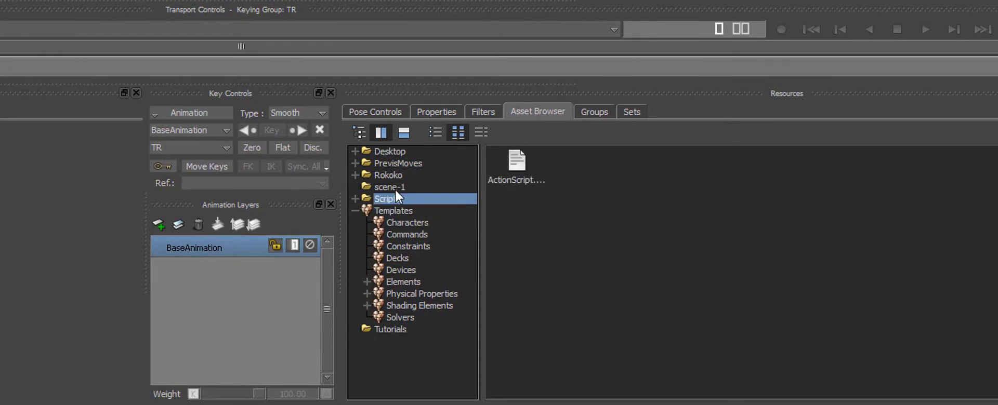
pyautogui.click(387, 188)
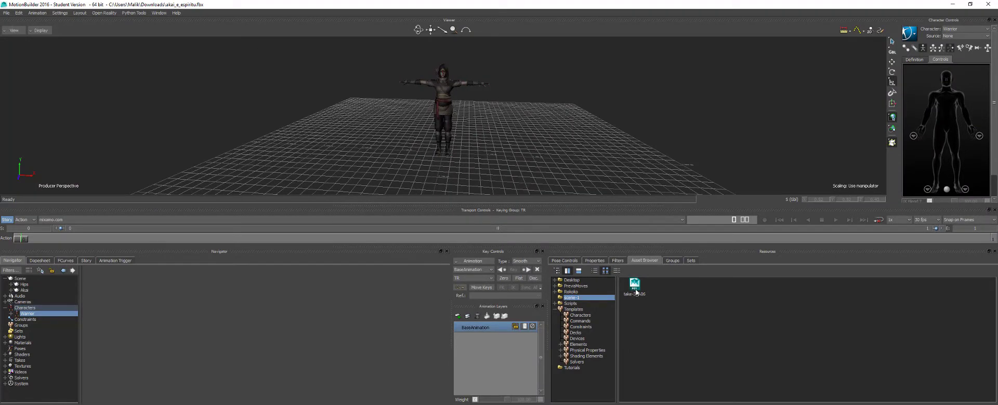
pyautogui.moveTo(637, 285); pyautogui.dragTo(46, 278)
pyautogui.moveTo(95, 146); pyautogui.dragTo(65, 146)
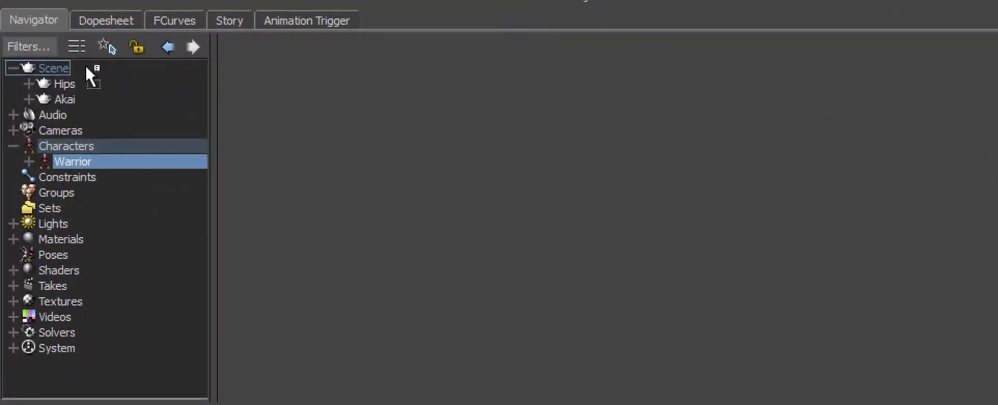
pyautogui.moveTo(86, 67); pyautogui.dragTo(86, 66)
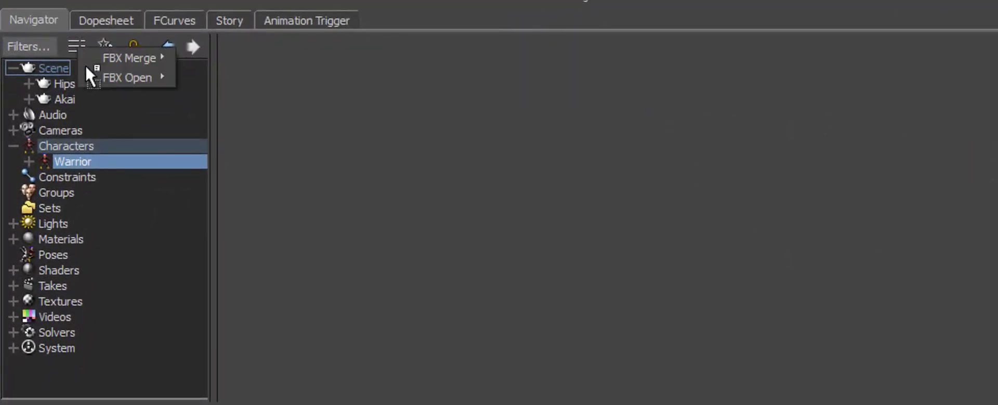
pyautogui.moveTo(139, 62)
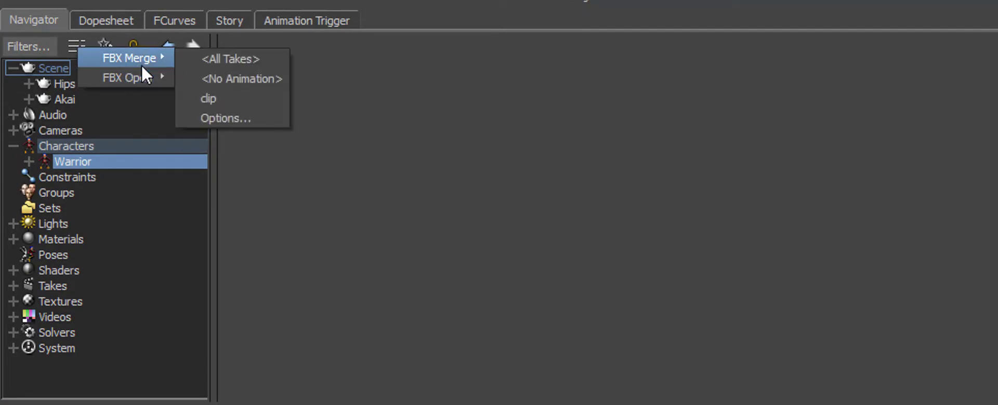
pyautogui.click(259, 66)
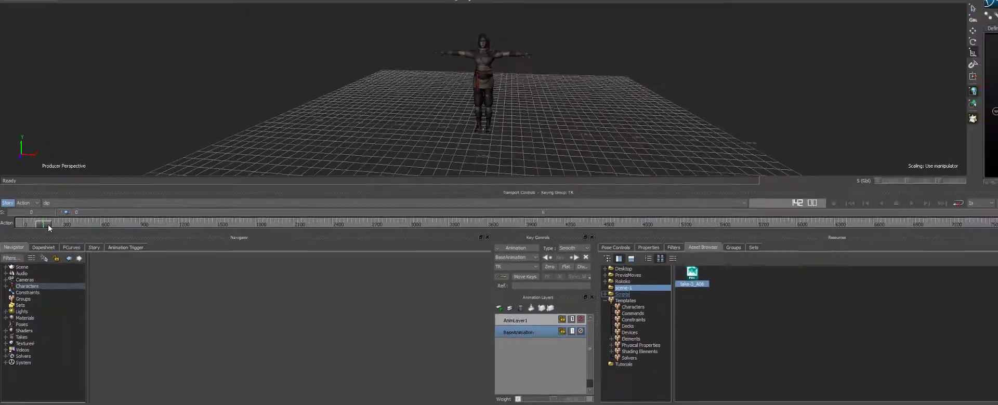
# - Scrub through the merged clip and examine the imported skeleton's motion relative to the warrior model
pyautogui.moveTo(48, 226); pyautogui.dragTo(63, 227)
pyautogui.scroll(-5, 334, 149)
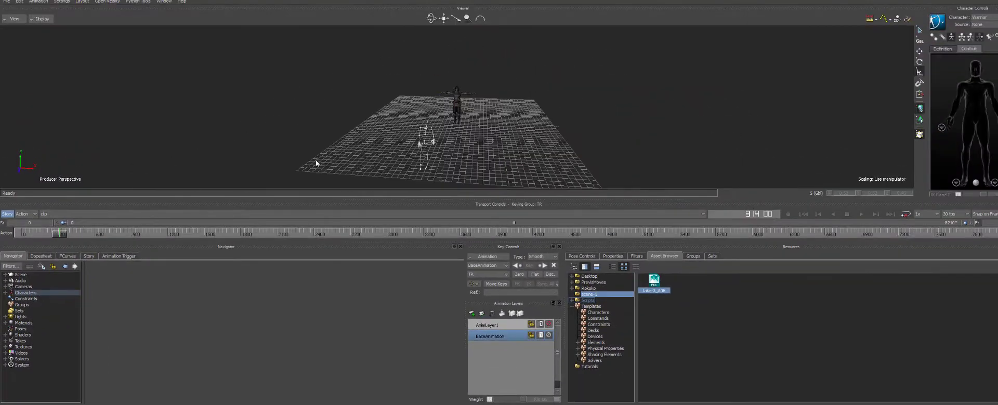
pyautogui.keyDown('alt'); pyautogui.moveTo(471, 133); pyautogui.dragTo(428, 134); pyautogui.keyUp('alt')
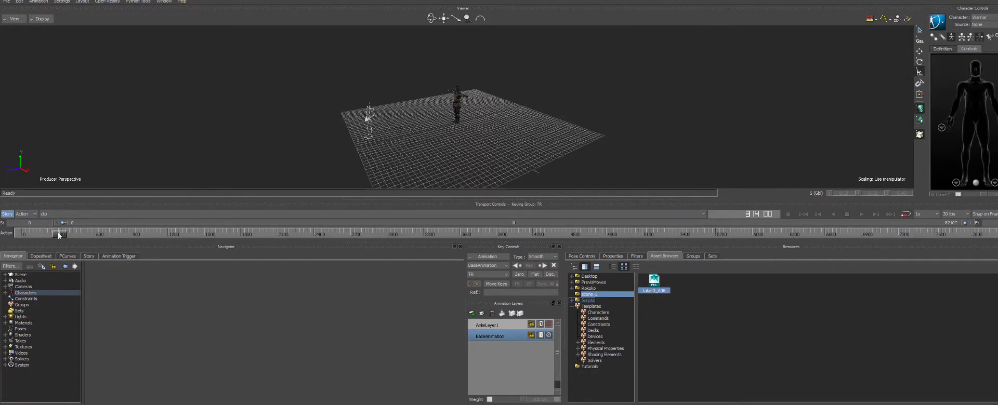
pyautogui.moveTo(61, 234)
pyautogui.mouseDown()
pyautogui.moveTo(24, 234)
pyautogui.moveTo(45, 234)
pyautogui.mouseUp()
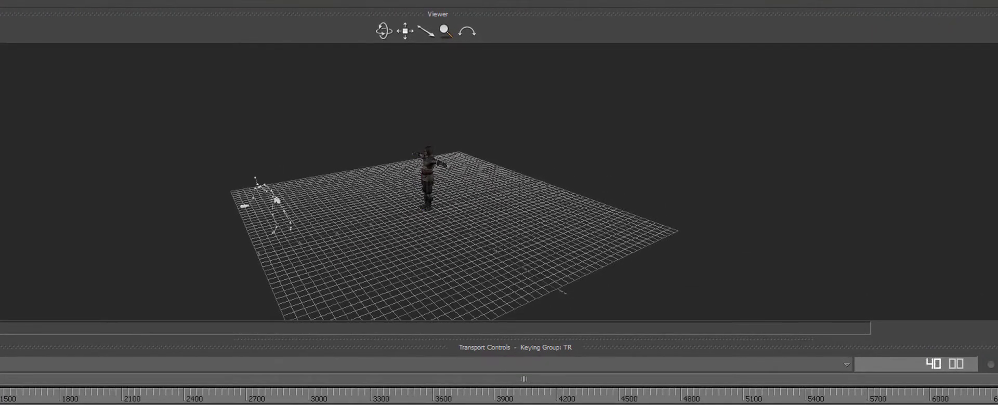
pyautogui.scroll(5, 322, 204)
pyautogui.scroll(5, 322, 204)
pyautogui.keyDown('alt'); pyautogui.moveTo(317, 195); pyautogui.dragTo(346, 197); pyautogui.keyUp('alt')
pyautogui.scroll(-2, 350, 191)
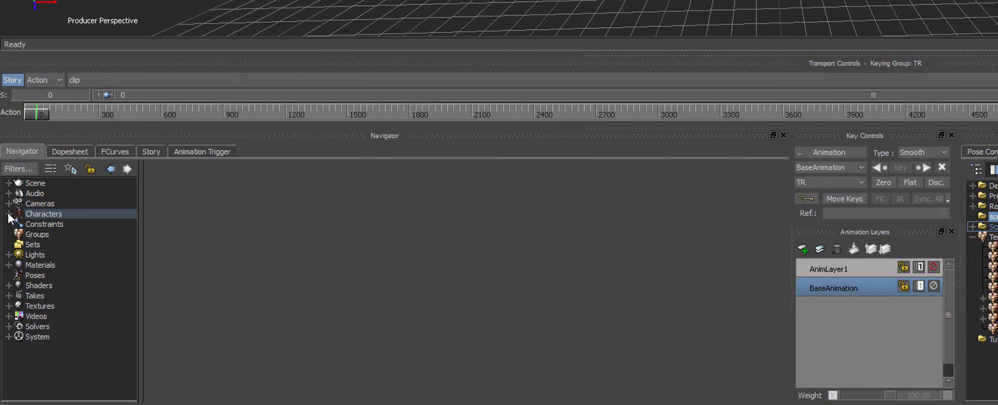
# - Apply the Character template to RokokoGuy_root and characterize it, continuing without the optional Spine1 node
pyautogui.click(9, 214)
pyautogui.click(8, 183)
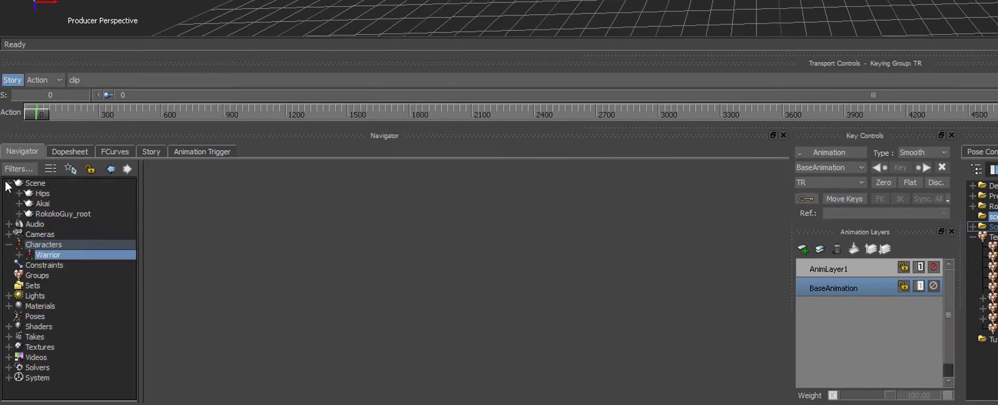
pyautogui.click(53, 214)
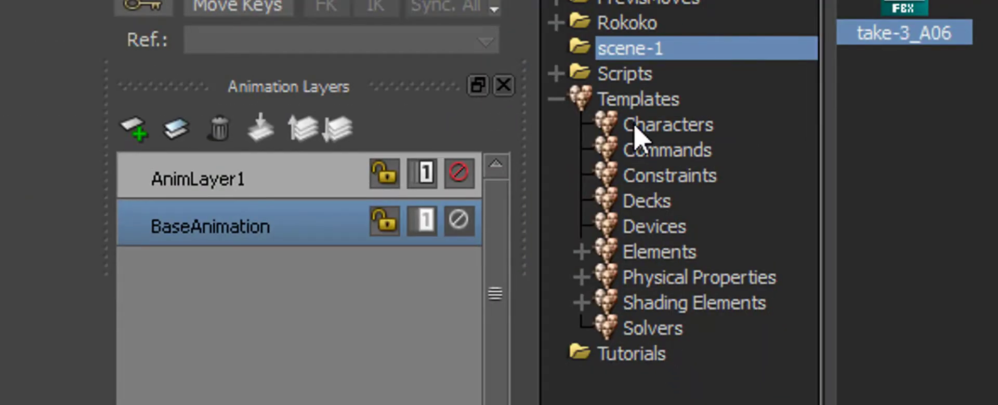
pyautogui.click(642, 126)
pyautogui.click(915, 171)
pyautogui.moveTo(982, 180); pyautogui.dragTo(180, 102)
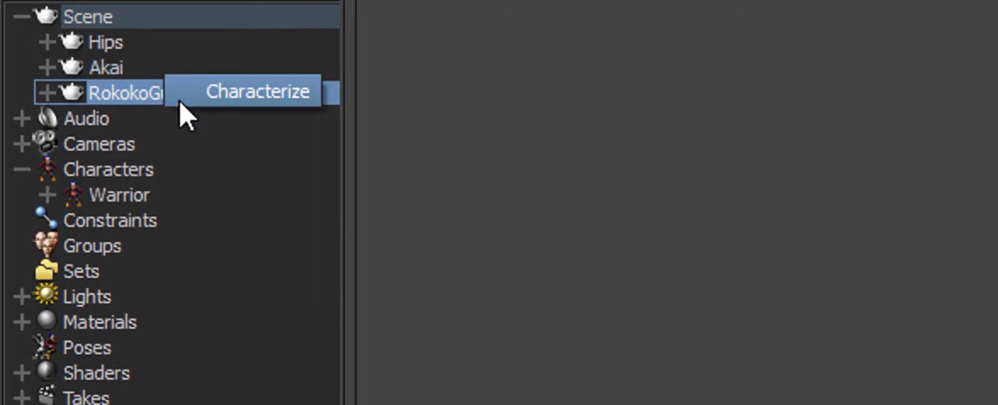
pyautogui.click(284, 104)
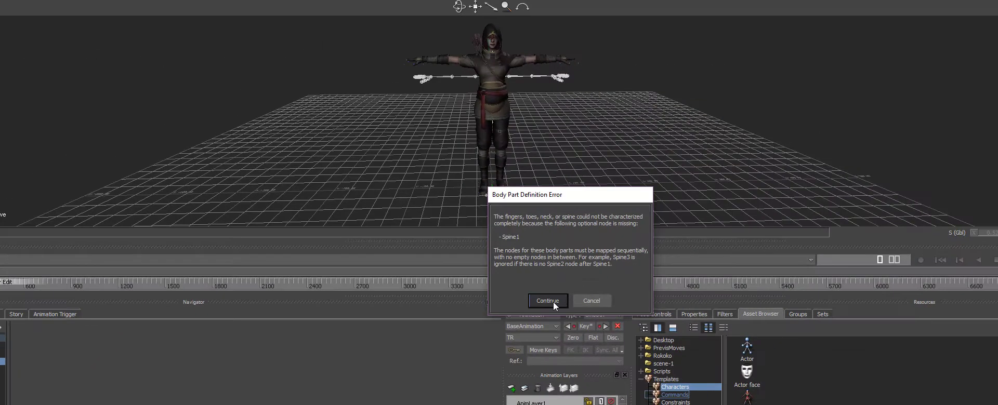
pyautogui.click(642, 279)
pyautogui.click(613, 246)
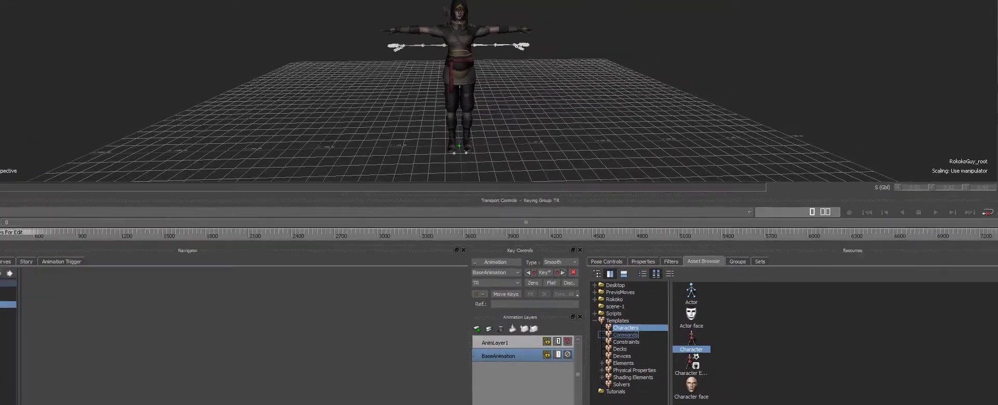
# - Choose Warrior as the active character and set its source to Character
pyautogui.click(910, 60)
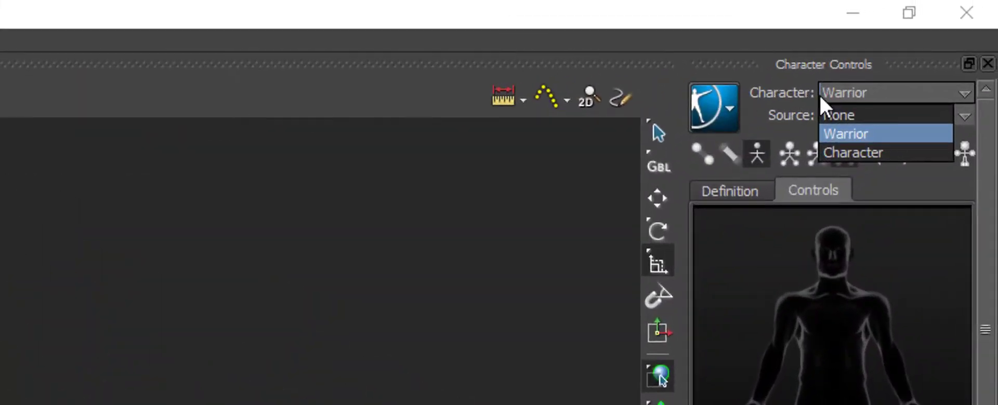
pyautogui.click(872, 134)
pyautogui.click(875, 114)
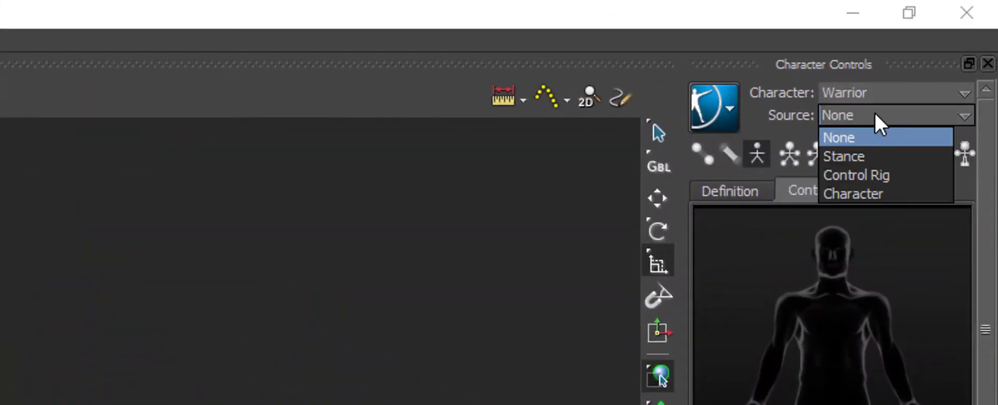
pyautogui.click(880, 194)
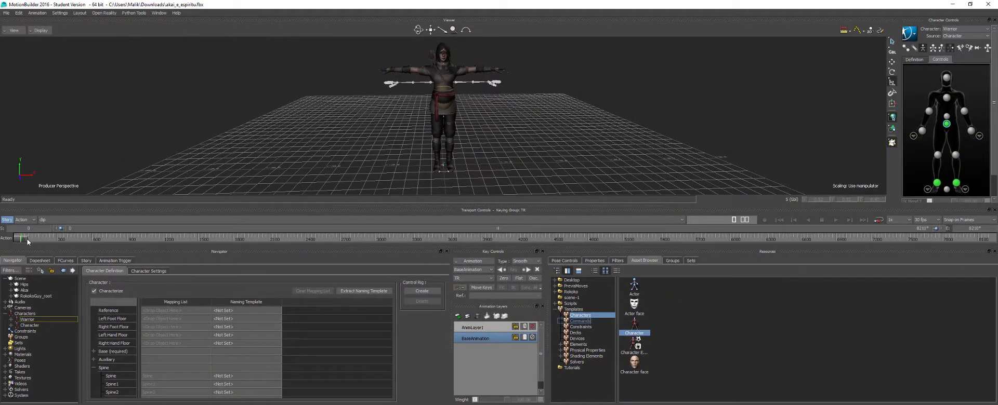
# - Scrub through the clip and examine how the Warrior follows the skeleton's movement from several views
pyautogui.moveTo(27, 237); pyautogui.dragTo(40, 240)
pyautogui.scroll(-6, 318, 134)
pyautogui.keyDown('alt'); pyautogui.moveTo(326, 151); pyautogui.dragTo(367, 129); pyautogui.keyUp('alt')
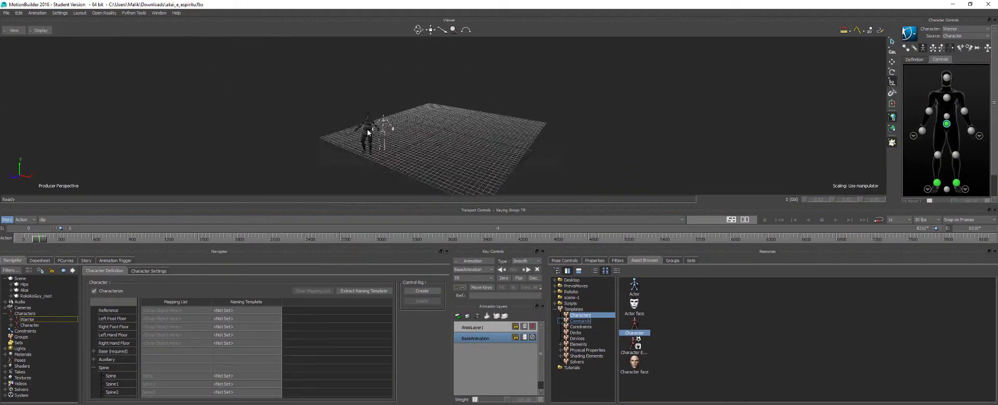
pyautogui.scroll(4, 366, 131)
pyautogui.scroll(4, 367, 131)
pyautogui.keyDown('alt'); pyautogui.moveTo(298, 133); pyautogui.dragTo(404, 124, button='middle'); pyautogui.keyUp('alt')
pyautogui.scroll(-4, 404, 124)
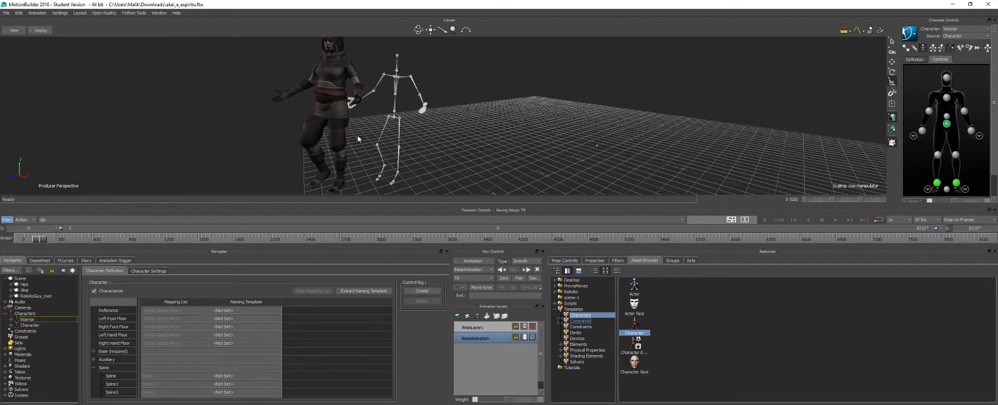
pyautogui.moveTo(43, 240); pyautogui.dragTo(99, 243)
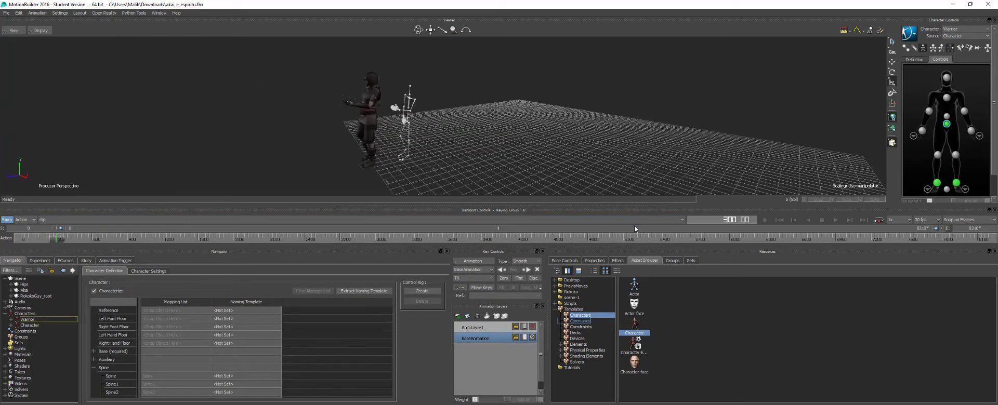
# - Play back part of the clip, stop it, and inspect the Warrior's torso and arms against the skeleton up close
pyautogui.click(835, 220)
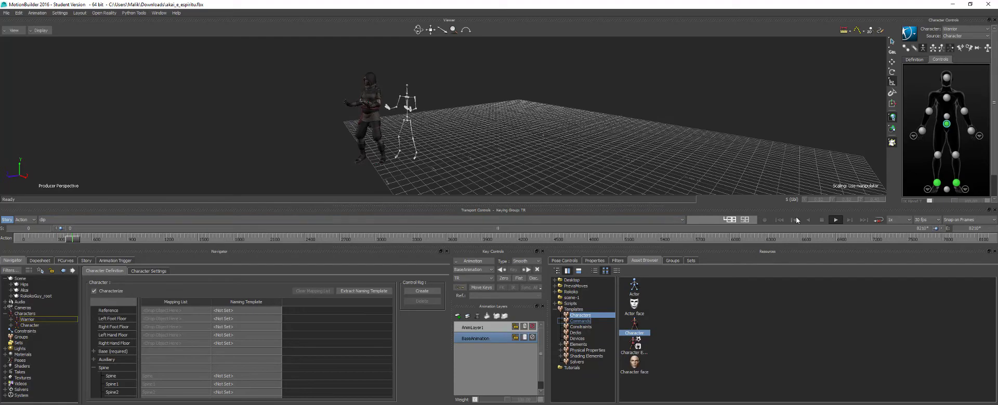
pyautogui.click(822, 220)
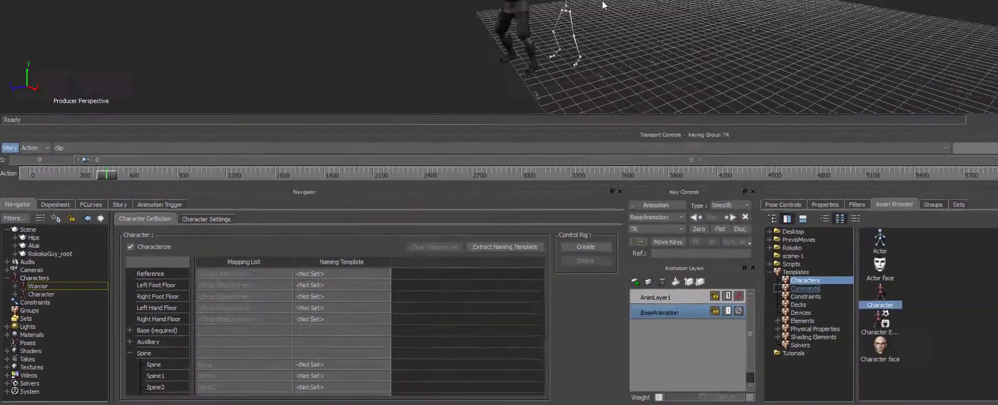
pyautogui.keyDown('ctrl'); pyautogui.keyDown('shift'); pyautogui.moveTo(482, 85); pyautogui.dragTo(423, 91); pyautogui.keyUp('shift'); pyautogui.keyUp('ctrl')
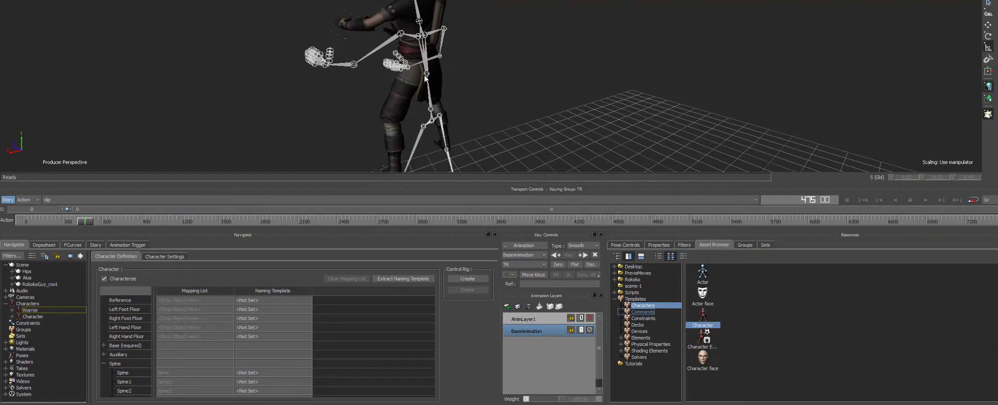
pyautogui.keyDown('ctrl'); pyautogui.keyDown('shift'); pyautogui.moveTo(437, 105); pyautogui.dragTo(522, 100); pyautogui.keyUp('shift'); pyautogui.keyUp('ctrl')
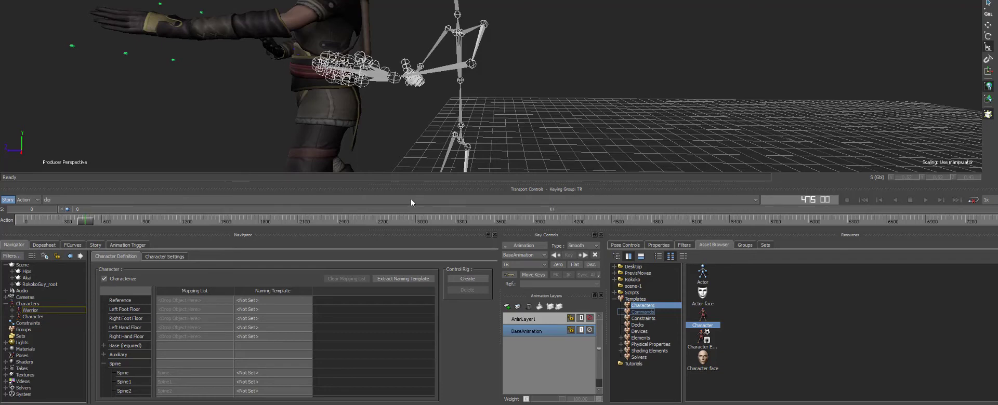
# - Remove RokokoGuy_Spine2 from the Spine2 slot in Character's mapping list and characterize the skeleton again
pyautogui.click(31, 317)
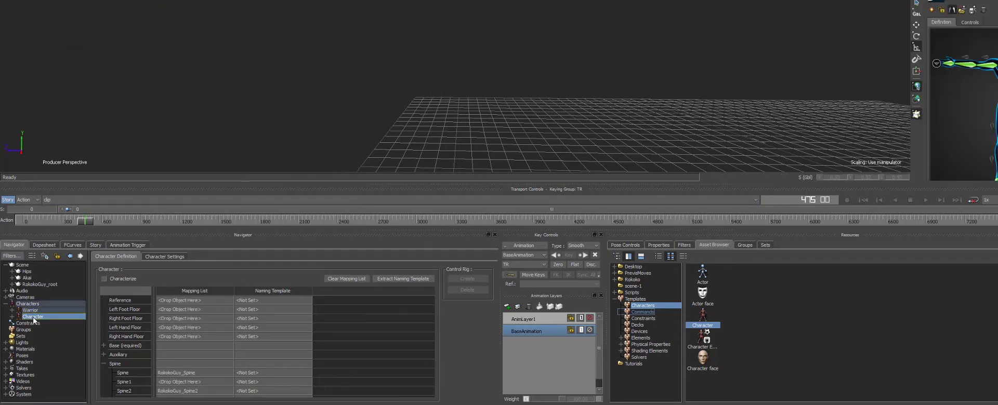
pyautogui.scroll(-2, 136, 337)
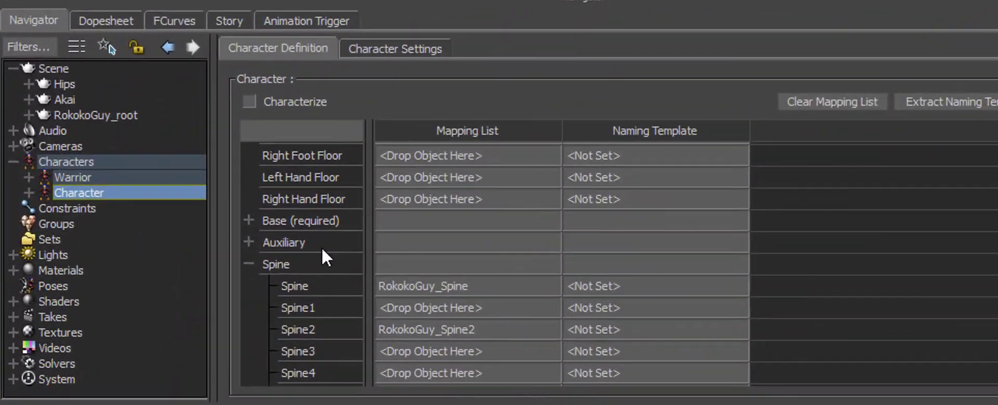
pyautogui.scroll(-3, 323, 250)
pyautogui.click(455, 271)
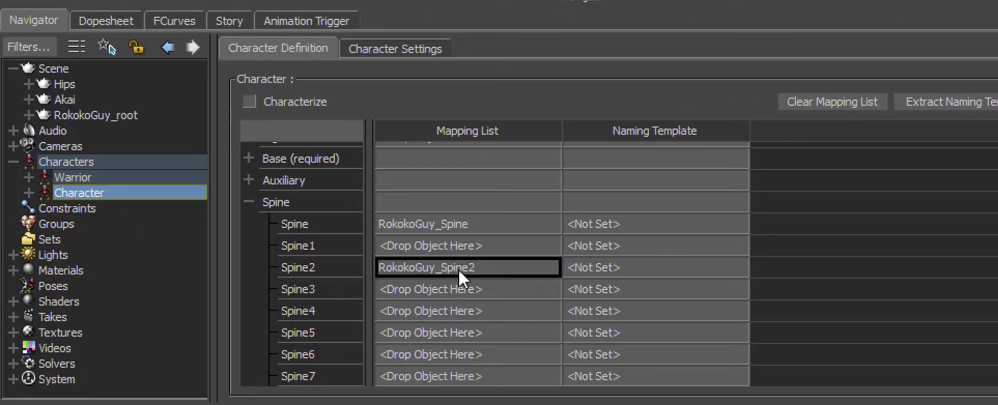
pyautogui.scroll(-2, 477, 223)
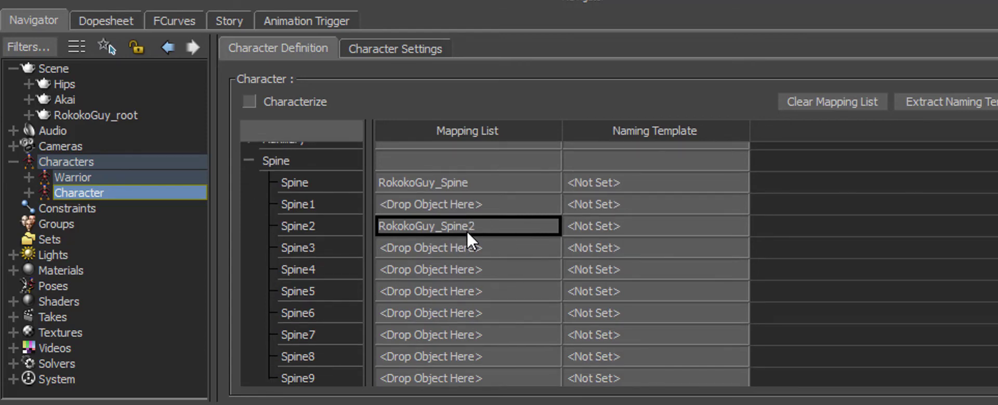
pyautogui.doubleClick(463, 235)
pyautogui.press('Delete')
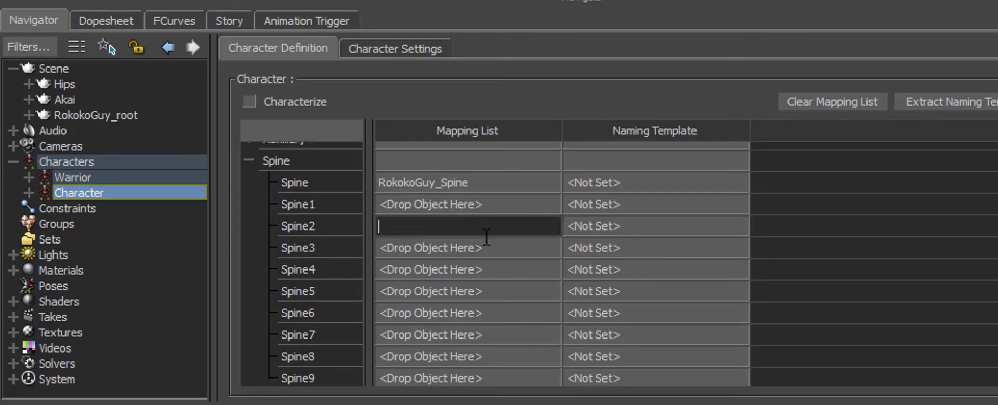
pyautogui.press('Return')
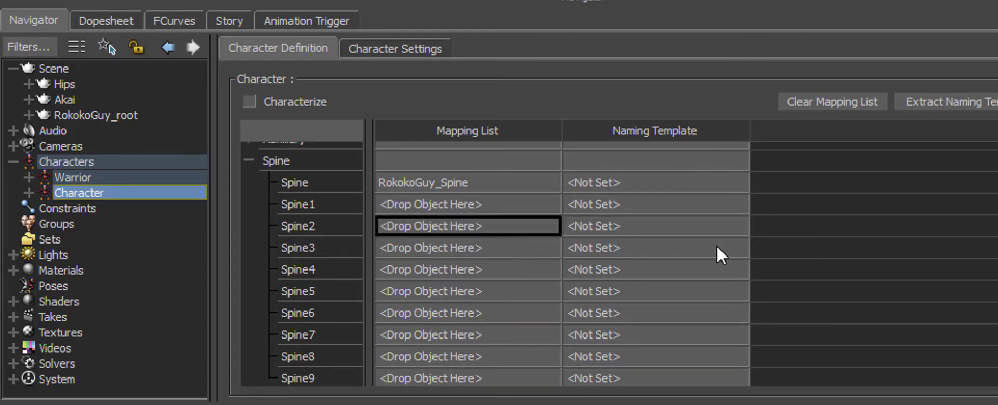
pyautogui.click(249, 102)
pyautogui.click(700, 144)
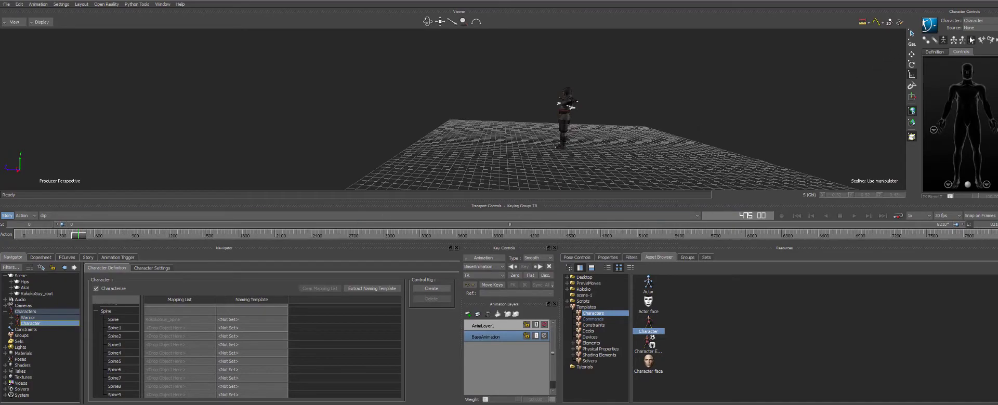
# - Make Warrior the active character again and select Character as its motion source
pyautogui.click(986, 27)
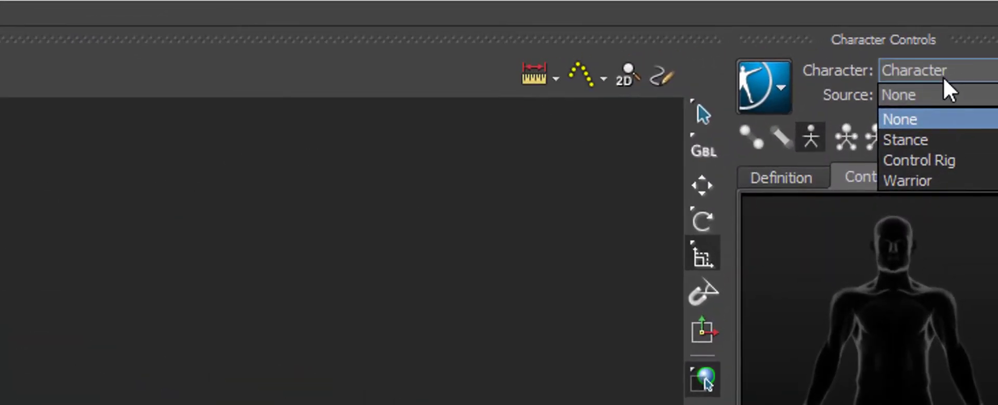
pyautogui.click(981, 20)
pyautogui.click(981, 20)
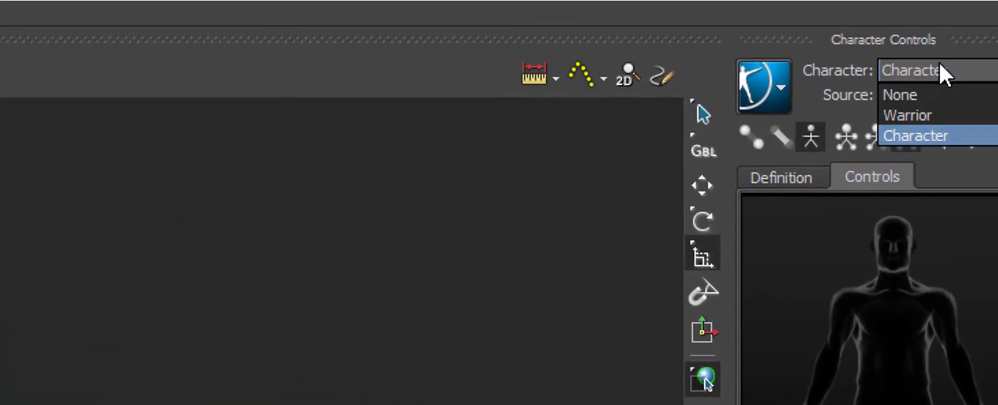
pyautogui.click(929, 115)
pyautogui.click(935, 97)
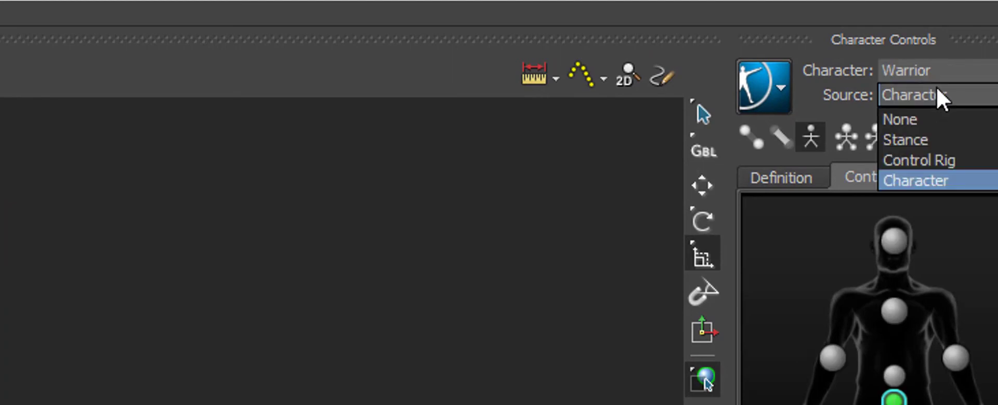
pyautogui.click(920, 183)
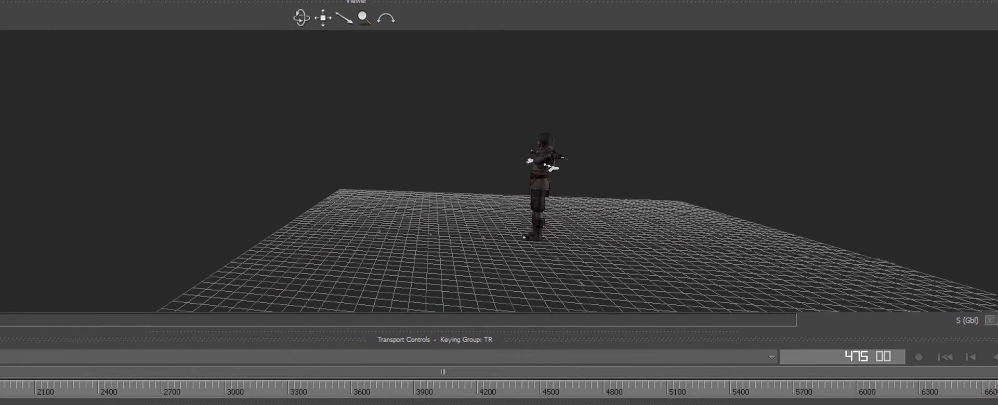
# - Examine the Warrior's retargeted poses against the skeleton after the spine mapping change, from several angles and frames
pyautogui.keyDown('ctrl'); pyautogui.keyDown('shift'); pyautogui.moveTo(359, 227); pyautogui.dragTo(488, 158); pyautogui.keyUp('shift'); pyautogui.keyUp('ctrl')
pyautogui.keyDown('shift'); pyautogui.moveTo(395, 178); pyautogui.dragTo(158, 190); pyautogui.keyUp('shift')
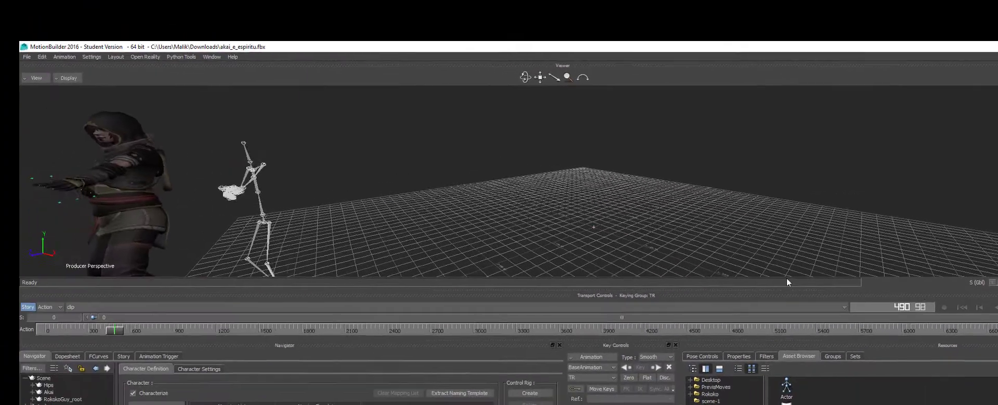
pyautogui.keyDown('shift'); pyautogui.moveTo(451, 220); pyautogui.dragTo(543, 205); pyautogui.keyUp('shift')
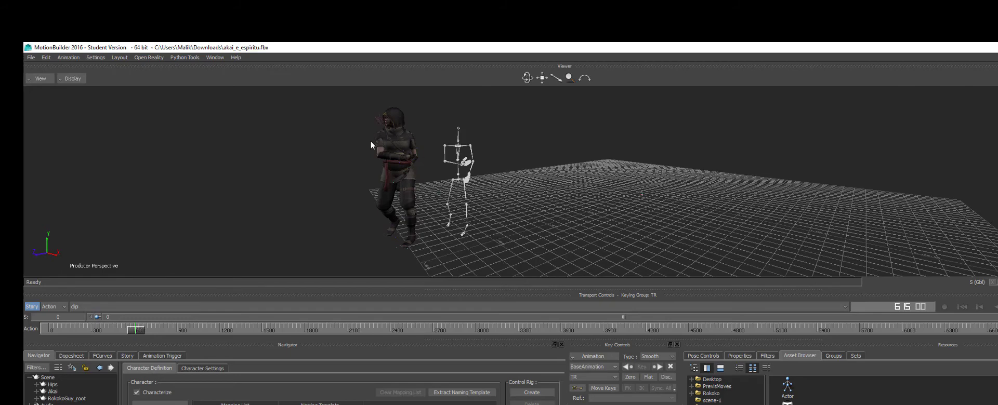
pyautogui.keyDown('ctrl'); pyautogui.keyDown('shift'); pyautogui.moveTo(423, 154); pyautogui.dragTo(551, 193); pyautogui.keyUp('shift'); pyautogui.keyUp('ctrl')
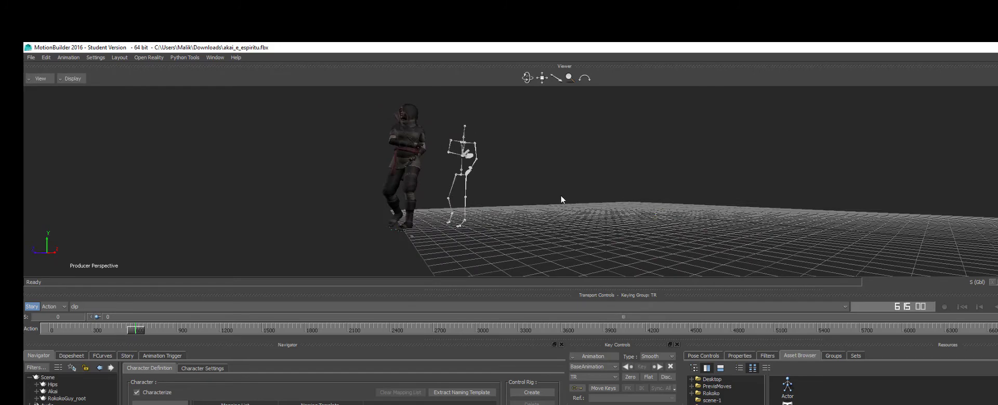